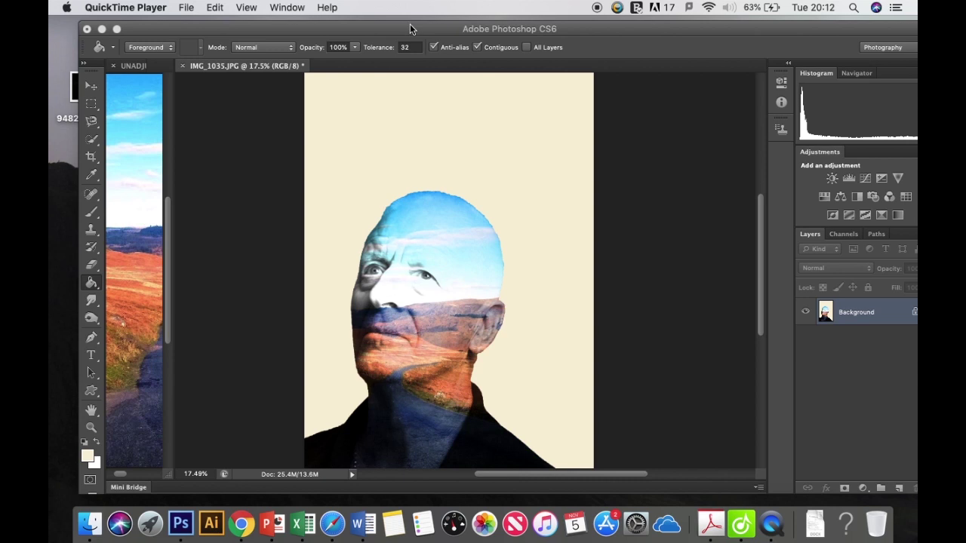
Step: Switch to Photoshop, show the document history and revert the portrait IMG_1035.JPG to its original opened state
click(410, 28)
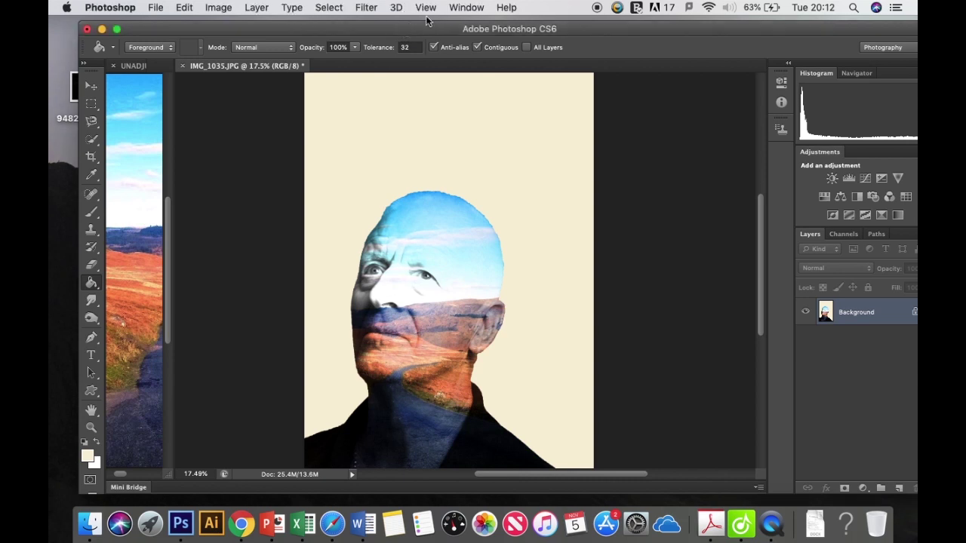
click(465, 7)
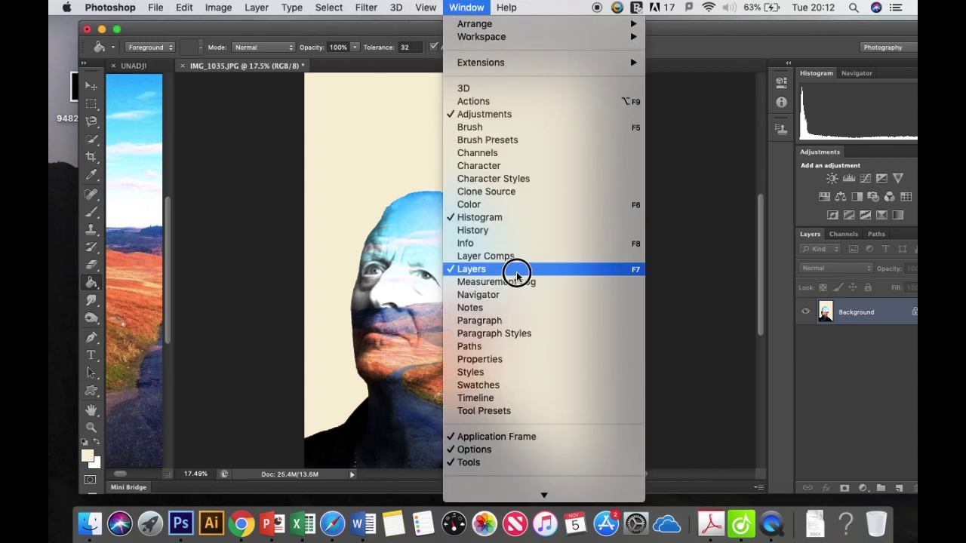
click(519, 232)
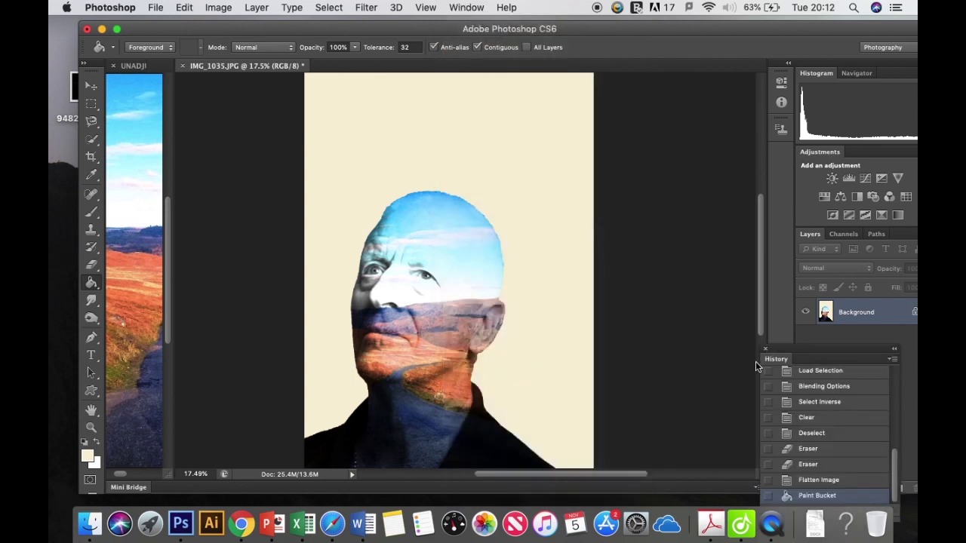
scroll(853, 421, up, 10)
click(857, 385)
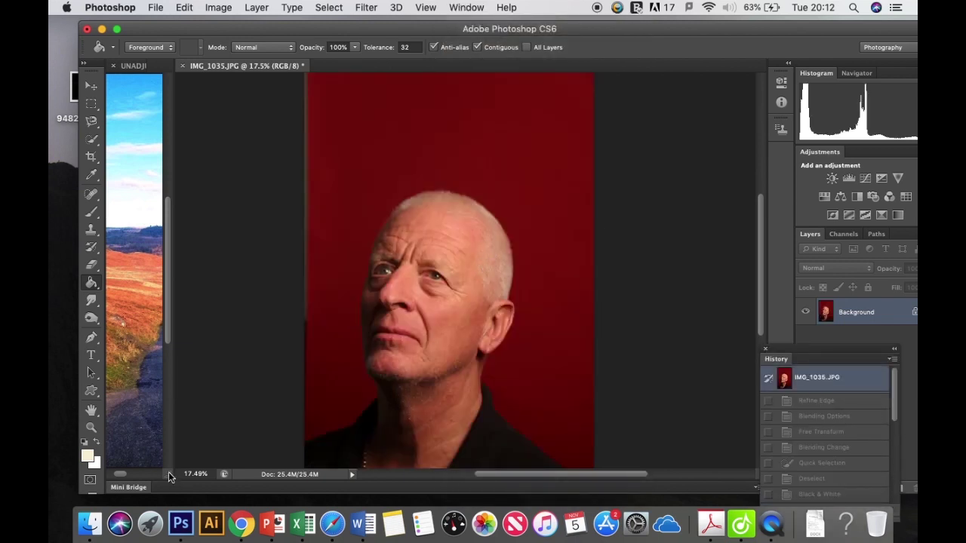
Step: Widen the landscape document's view beside the portrait and make the portrait image the active document
drag(169, 476, 322, 447)
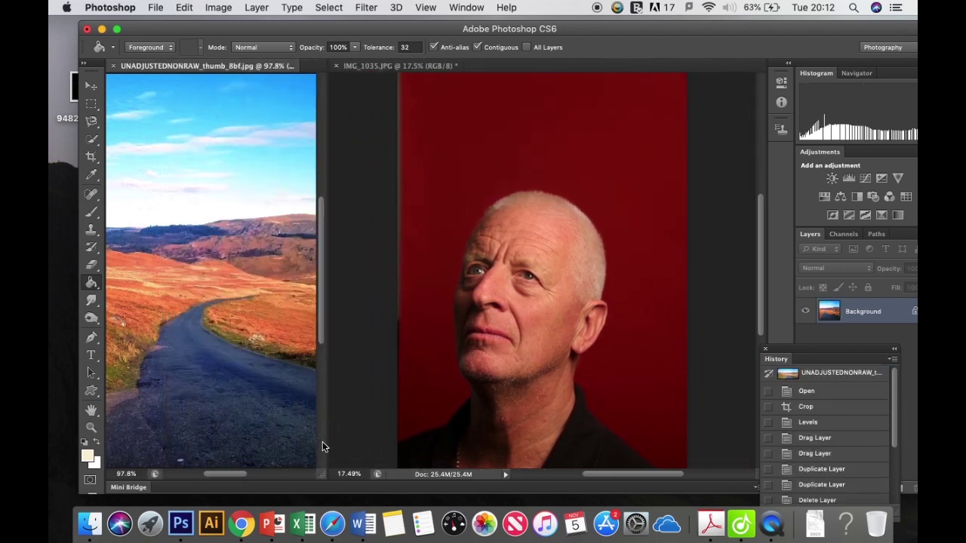
click(90, 86)
click(503, 332)
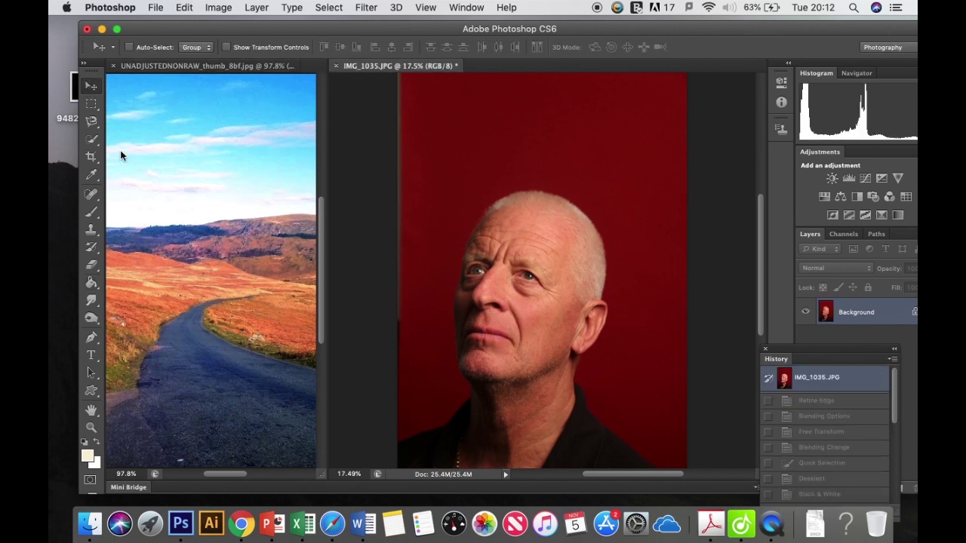
Step: Select the man's head, neck and shirt with the Quick Selection tool, including the area below his ear
click(91, 139)
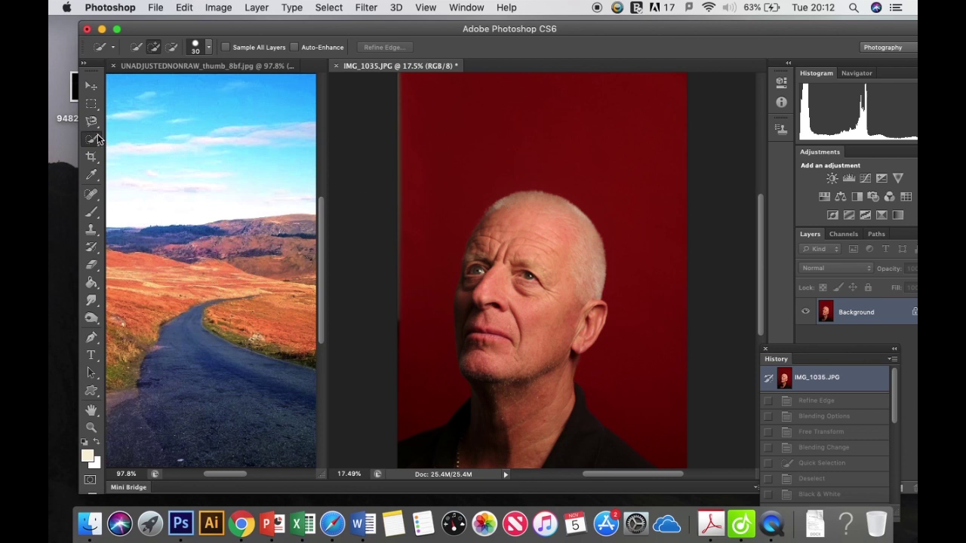
drag(92, 139, 128, 138)
mouse_move(520, 208)
mouse_down()
mouse_move(491, 314)
mouse_move(525, 309)
mouse_move(550, 354)
mouse_move(556, 420)
mouse_move(602, 452)
mouse_move(542, 437)
mouse_move(449, 455)
mouse_move(482, 384)
mouse_move(469, 322)
mouse_move(477, 243)
mouse_up()
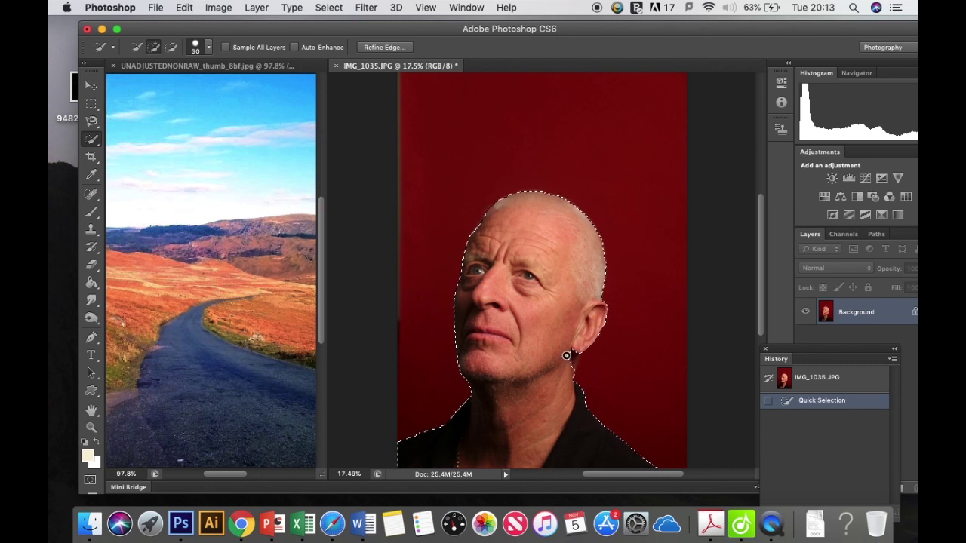
drag(572, 360, 587, 383)
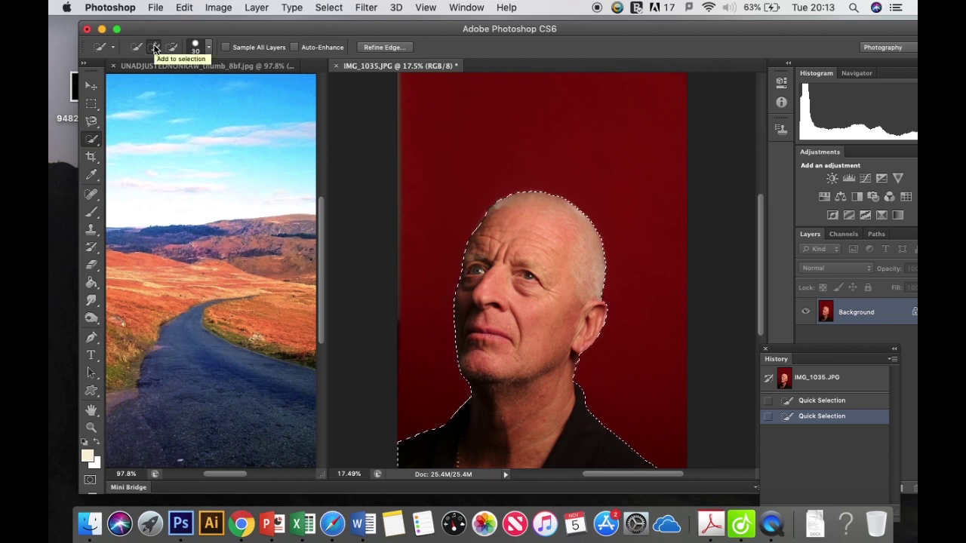
Step: Refine the selection edge with Radius 1.9 px, Smooth 8, Feather 10 px and Contrast 7%
click(367, 49)
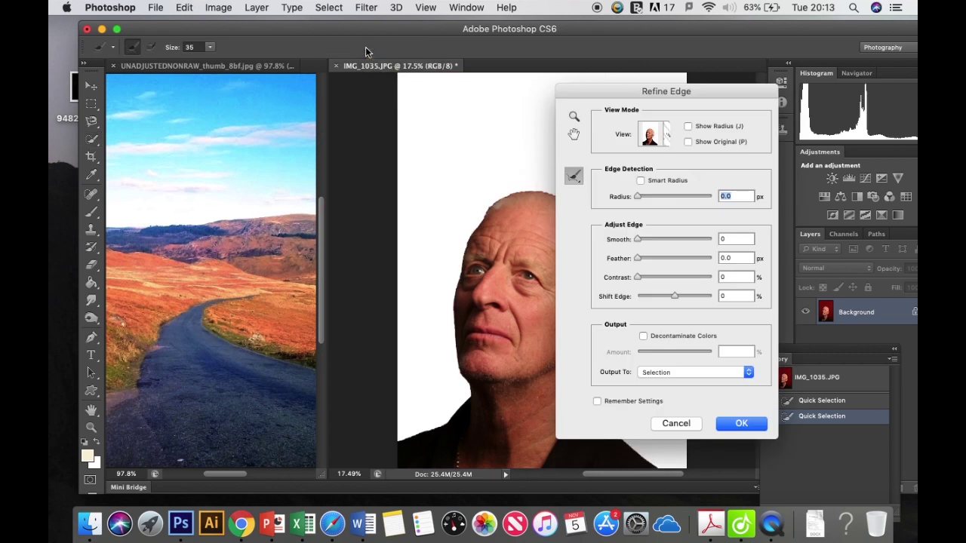
drag(615, 95, 693, 75)
drag(717, 222, 722, 220)
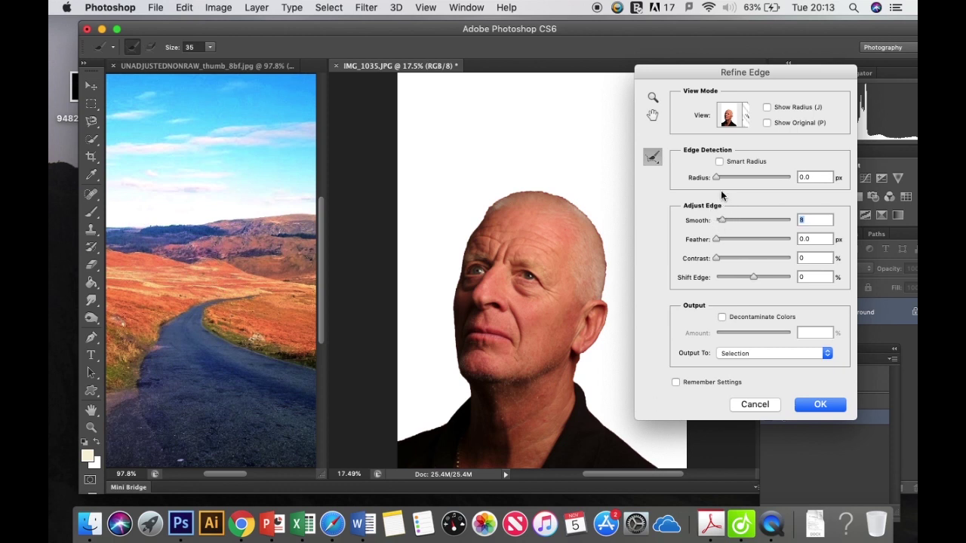
drag(717, 177, 723, 178)
drag(717, 239, 721, 258)
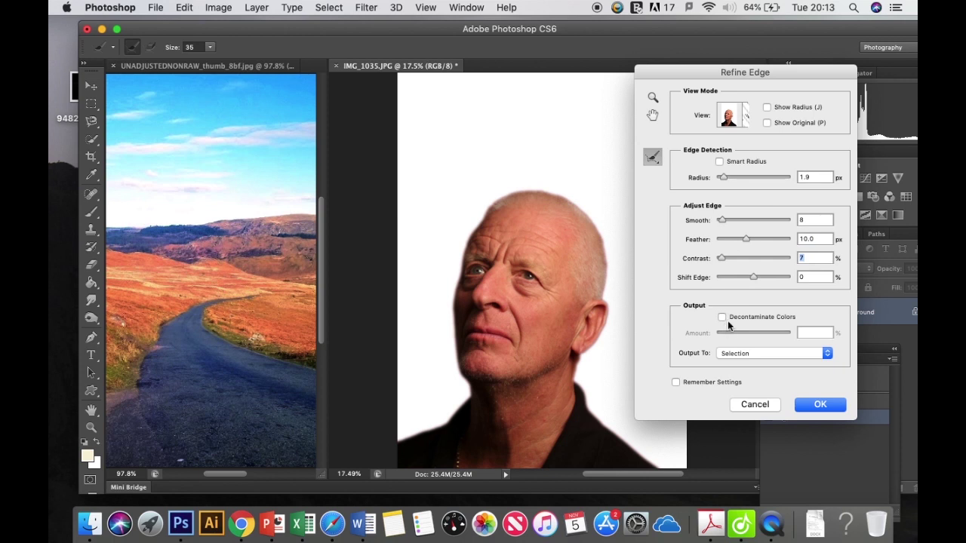
Step: Output the refined selection to a New Layer with Layer Mask
click(767, 354)
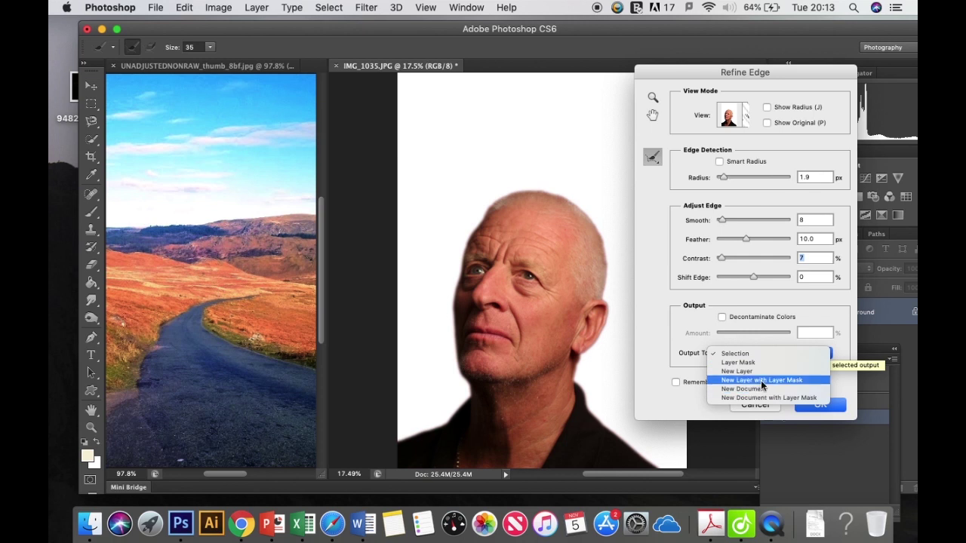
click(760, 380)
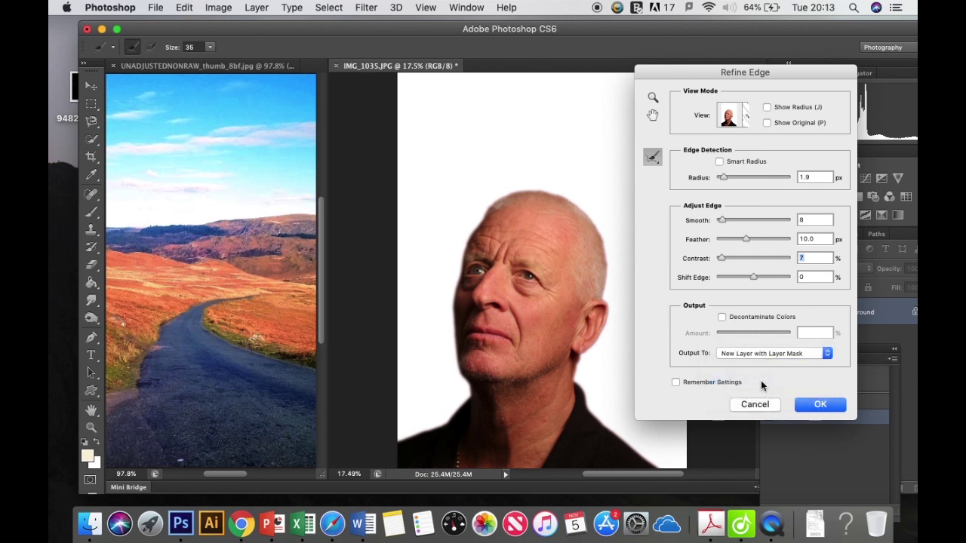
click(815, 404)
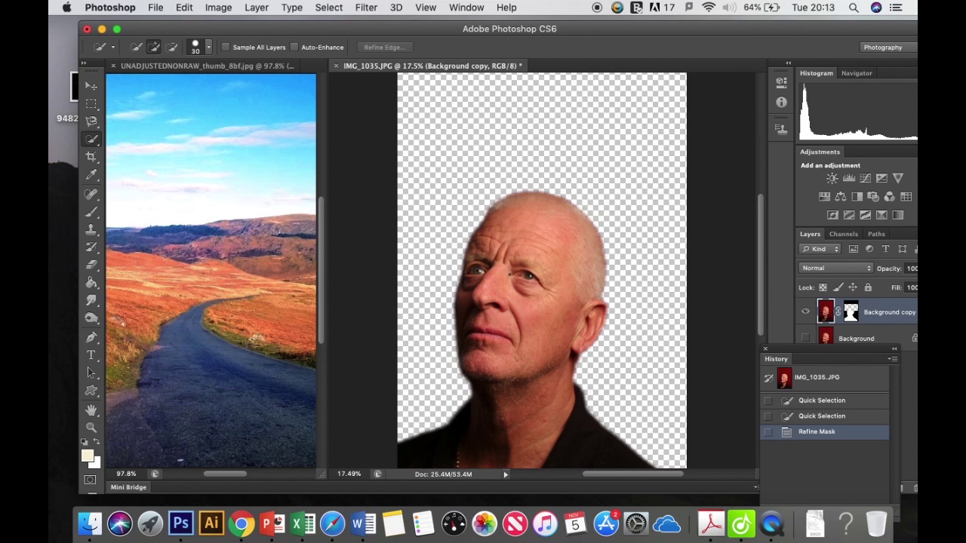
Step: Copy the landscape image into the portrait document with the Move tool, placing it over the man's face
click(88, 88)
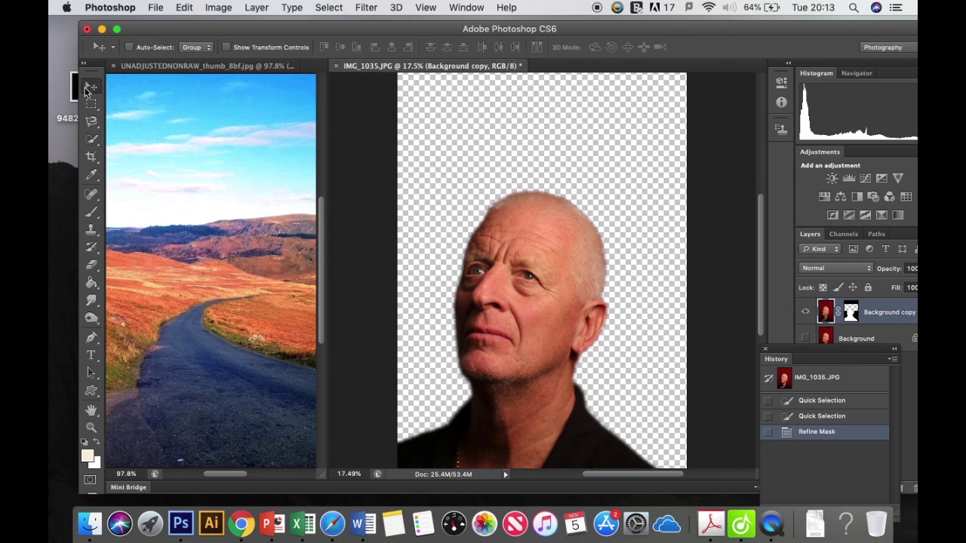
click(245, 306)
drag(213, 316, 512, 308)
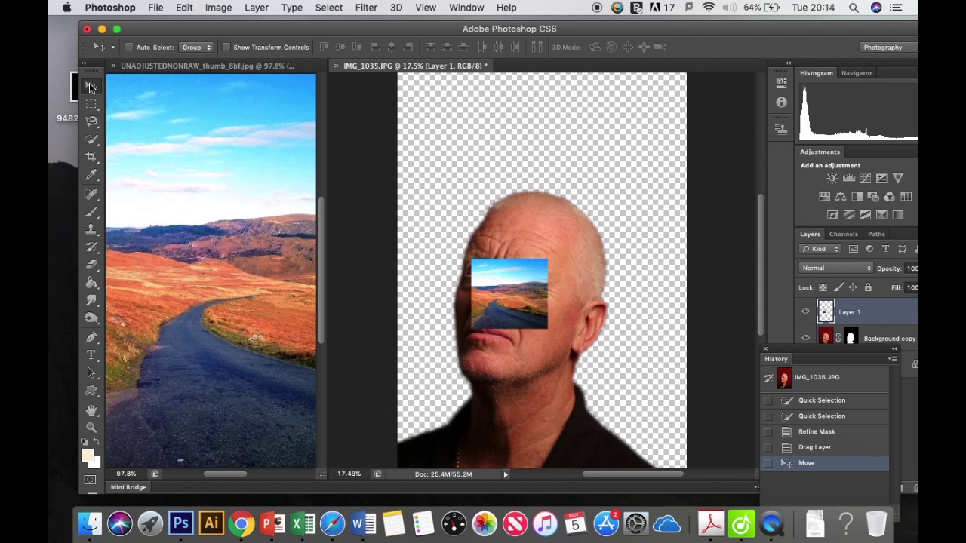
Step: Scale the landscape layer to about 401% and position it to cover the man from the top of his head down
click(184, 7)
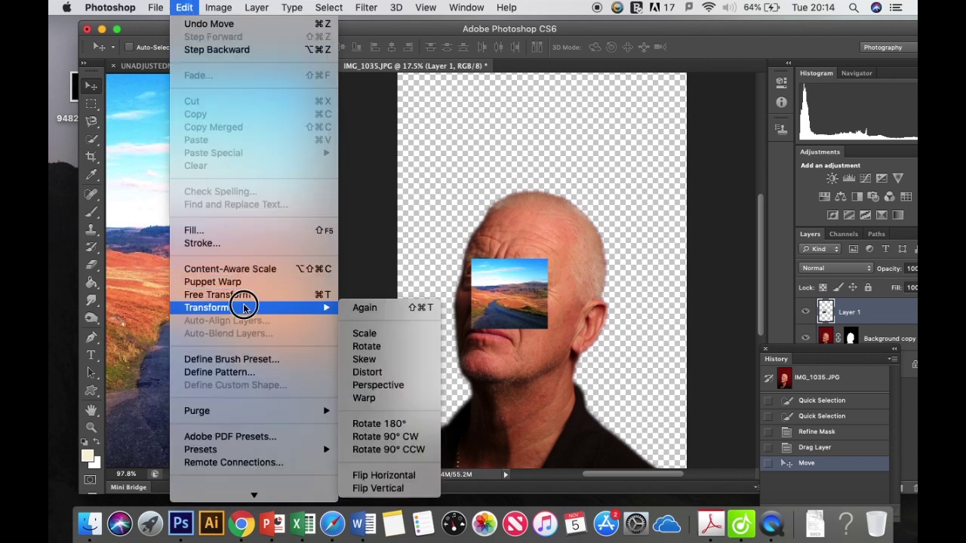
mouse_move(323, 315)
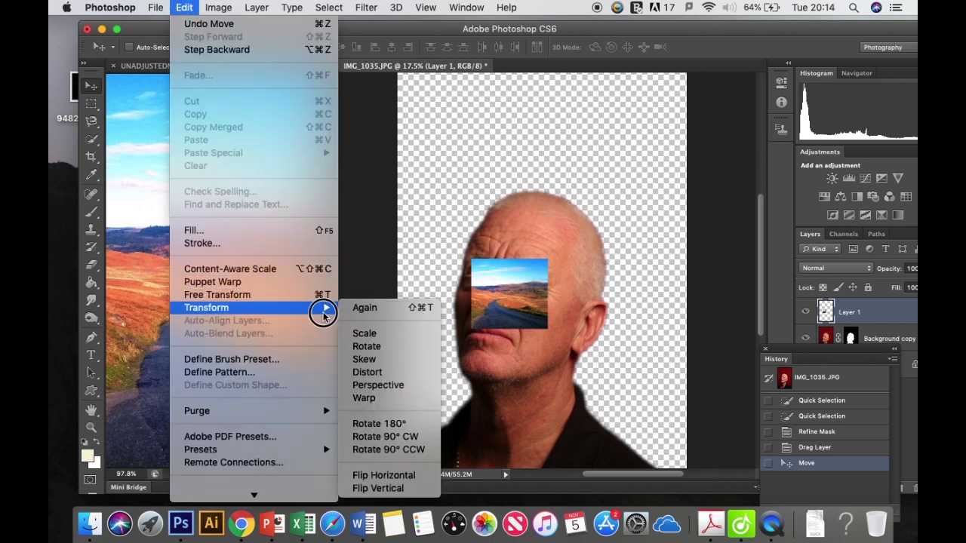
click(365, 333)
drag(548, 258, 648, 162)
drag(470, 327, 421, 403)
drag(478, 353, 487, 430)
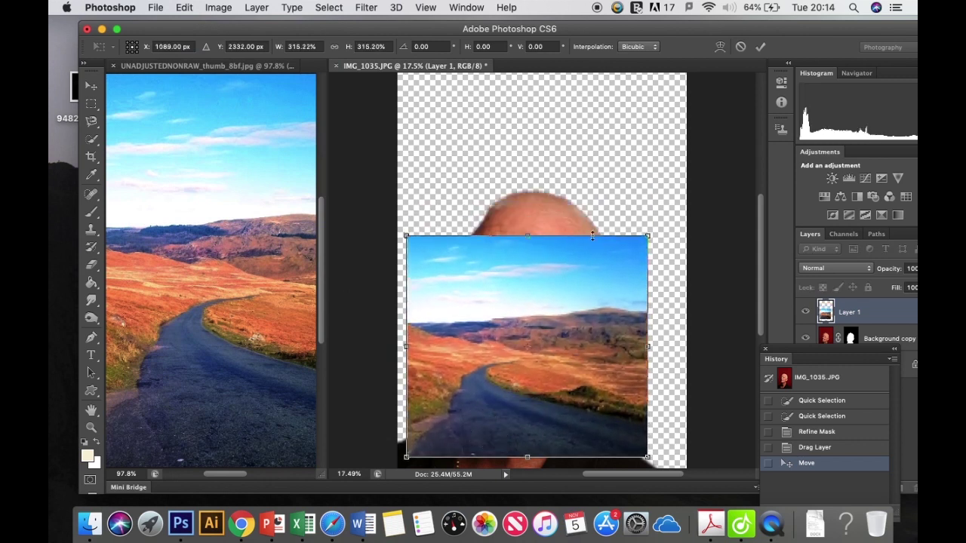
drag(649, 232, 694, 190)
drag(571, 269, 579, 276)
mouse_move(698, 202)
mouse_down()
mouse_move(701, 178)
mouse_move(704, 189)
mouse_up()
drag(597, 259, 593, 263)
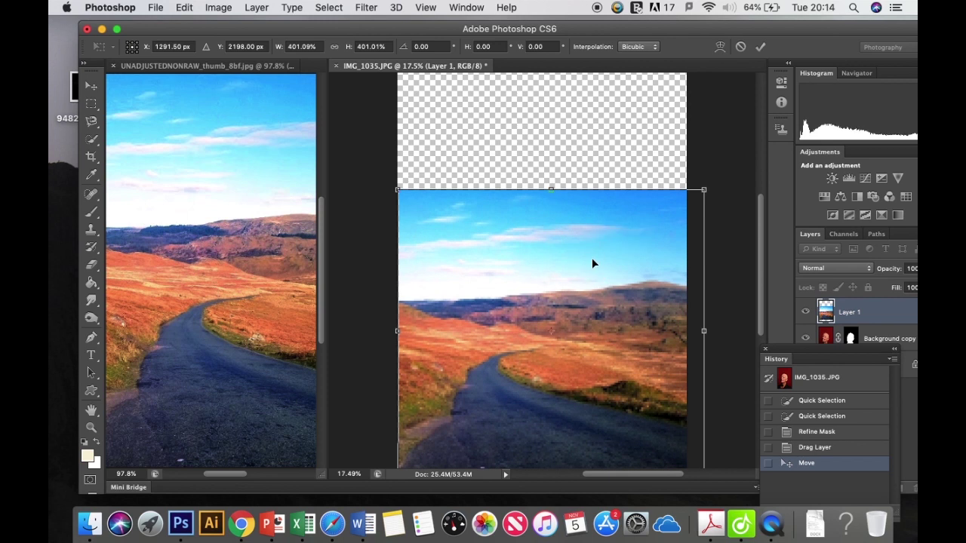
key(Return)
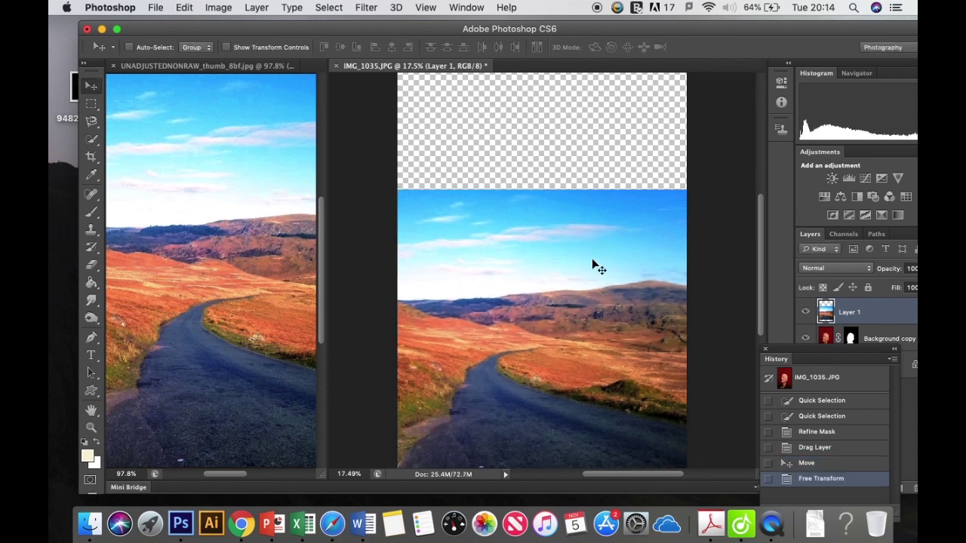
Step: Close the document history and reposition the application window so the layer list is fully visible
click(765, 351)
click(766, 352)
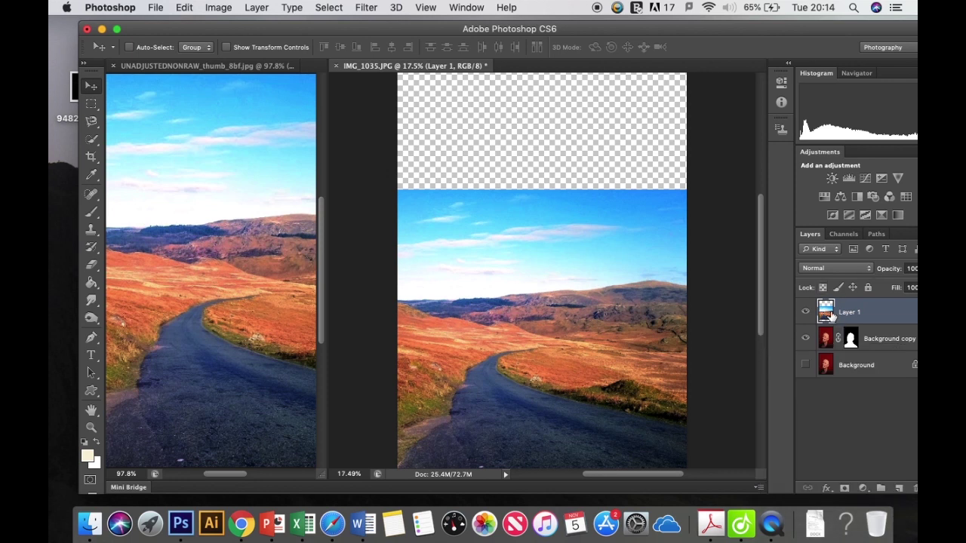
drag(782, 30, 760, 27)
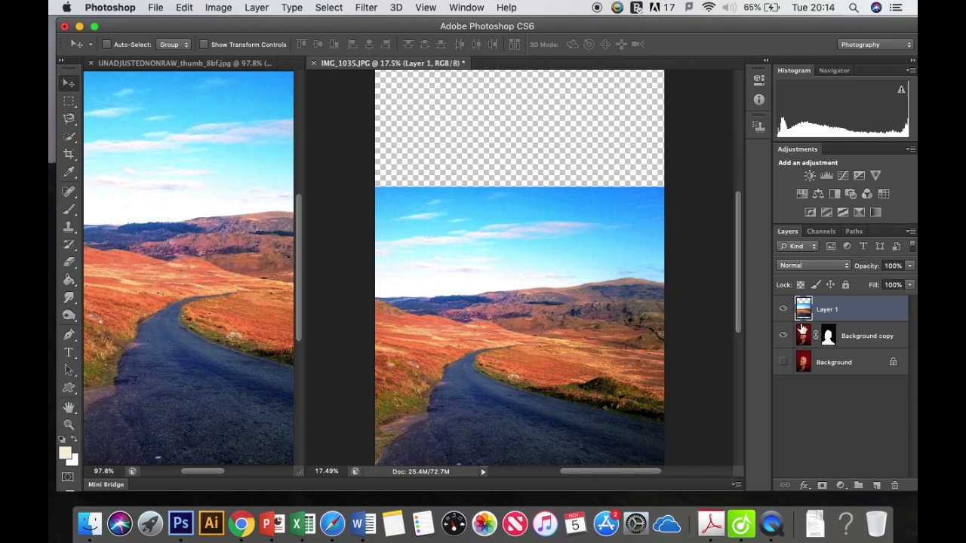
Step: Compare the Overlay, Soft Light and Hard Light blend modes on the landscape layer and keep Overlay
click(814, 265)
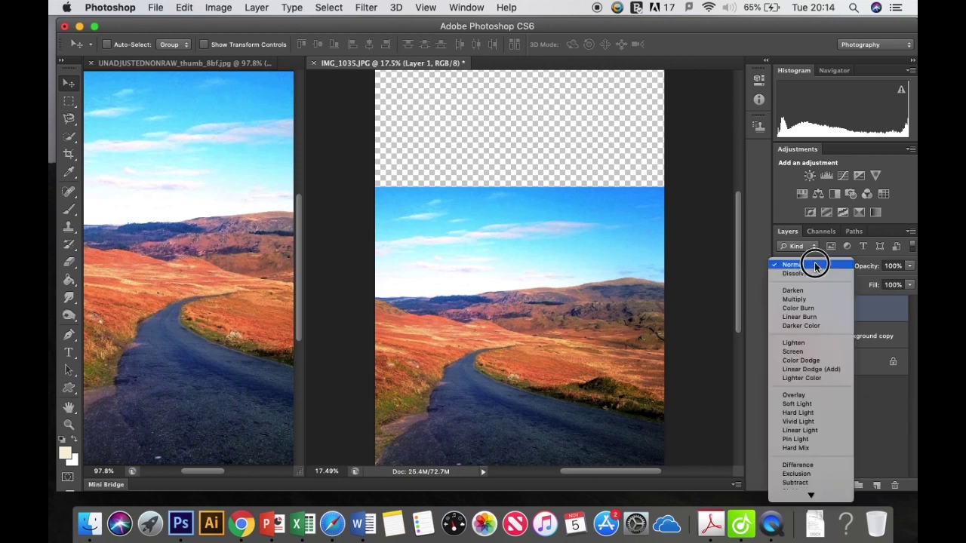
click(805, 394)
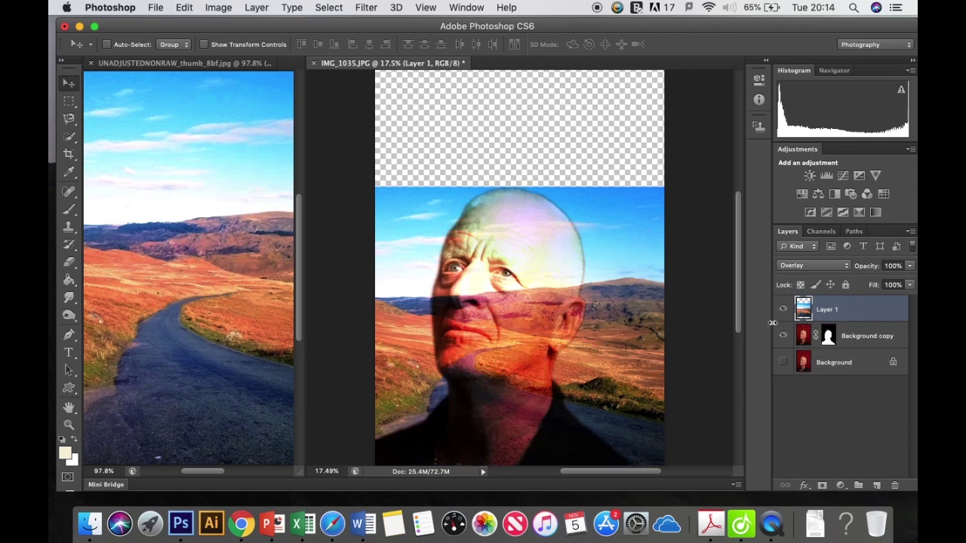
click(808, 265)
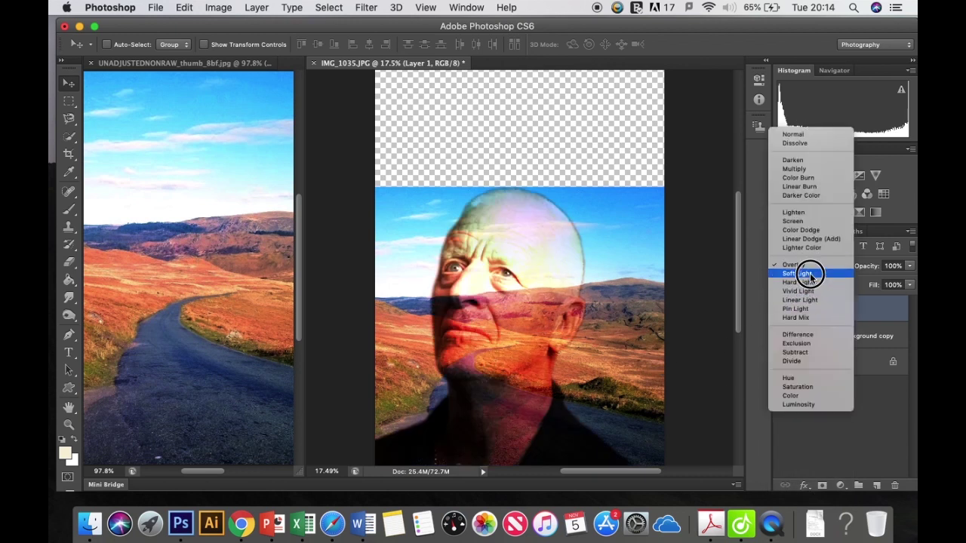
click(809, 273)
click(808, 264)
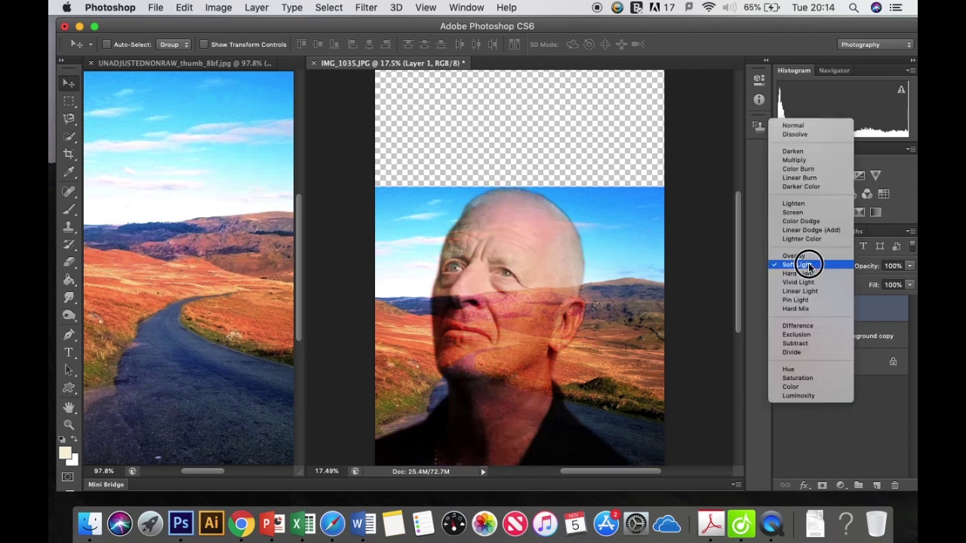
click(808, 274)
click(807, 267)
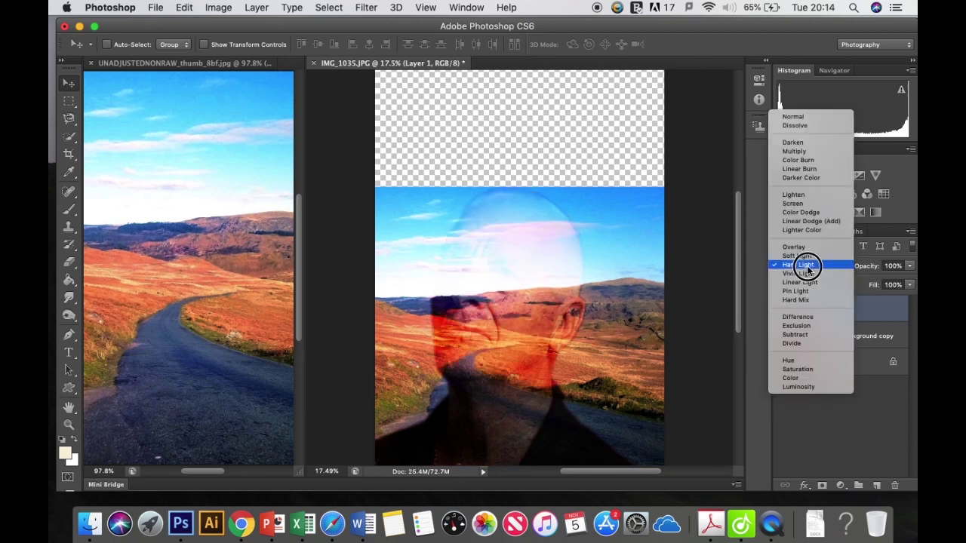
click(809, 247)
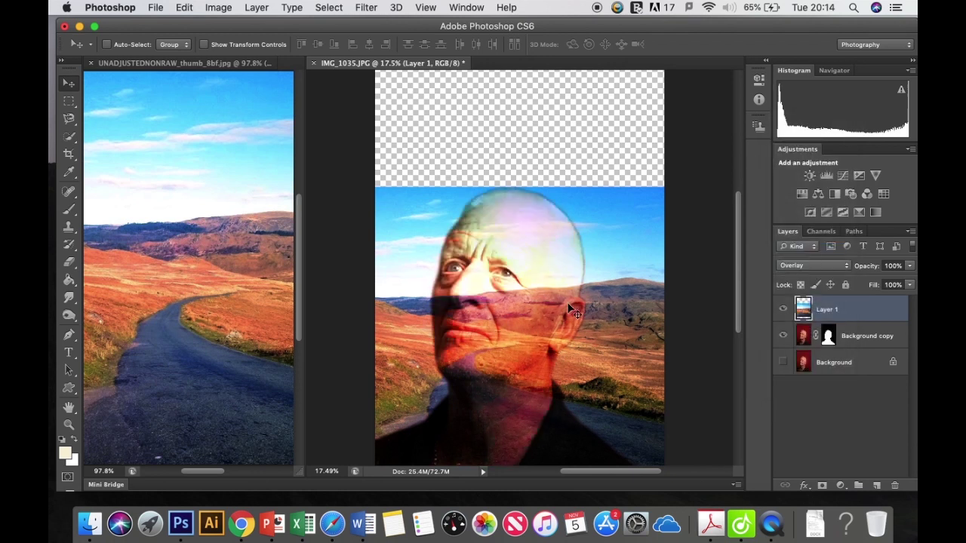
Step: Hide the landscape layer and select the masked portrait layer, Background copy, leaving its layer style unchanged
click(783, 311)
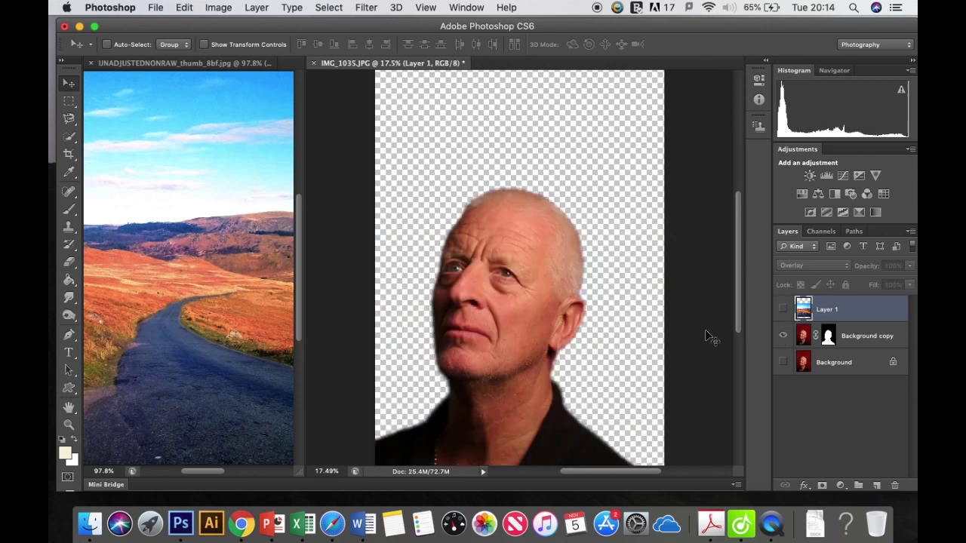
click(808, 339)
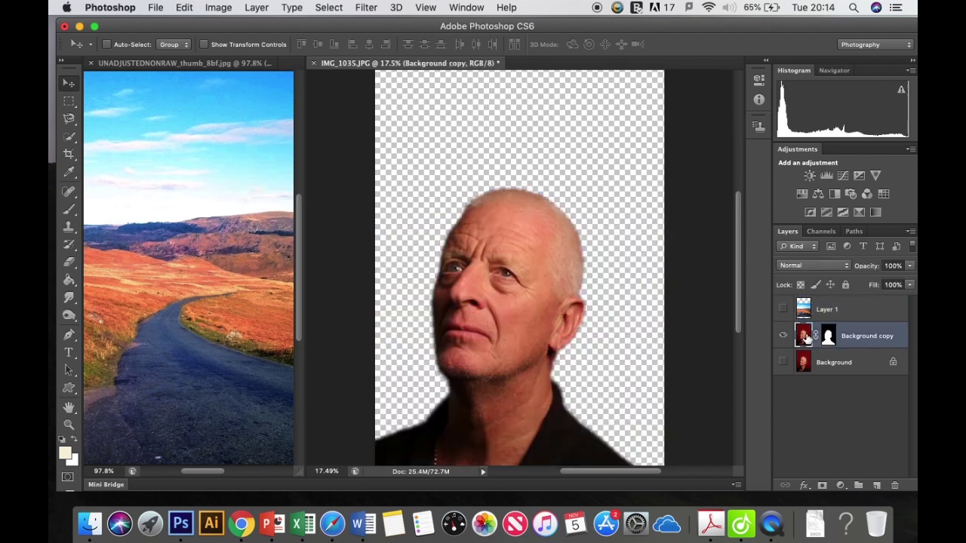
double_click(804, 337)
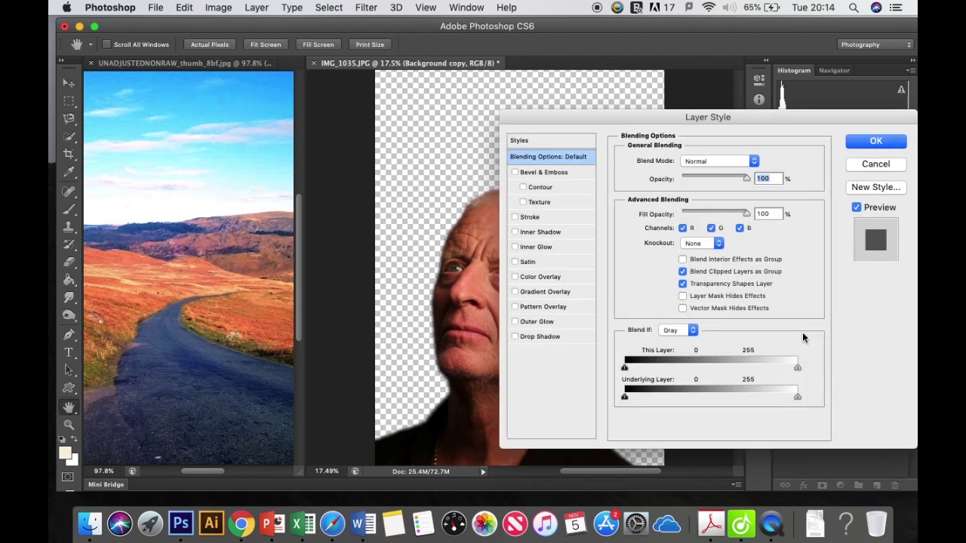
key(Escape)
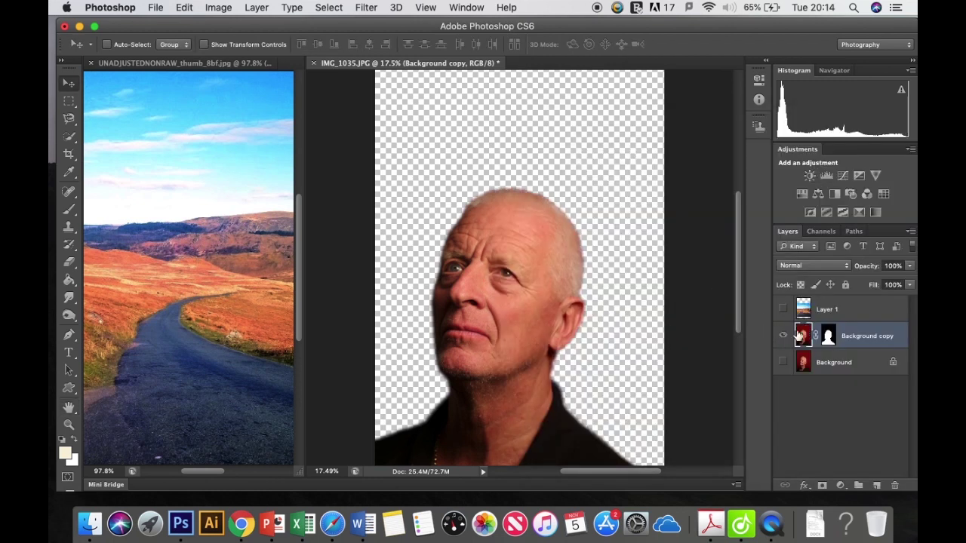
Step: Convert the masked portrait layer to black and white with Reds at 28% and Yellows at 68%
click(218, 8)
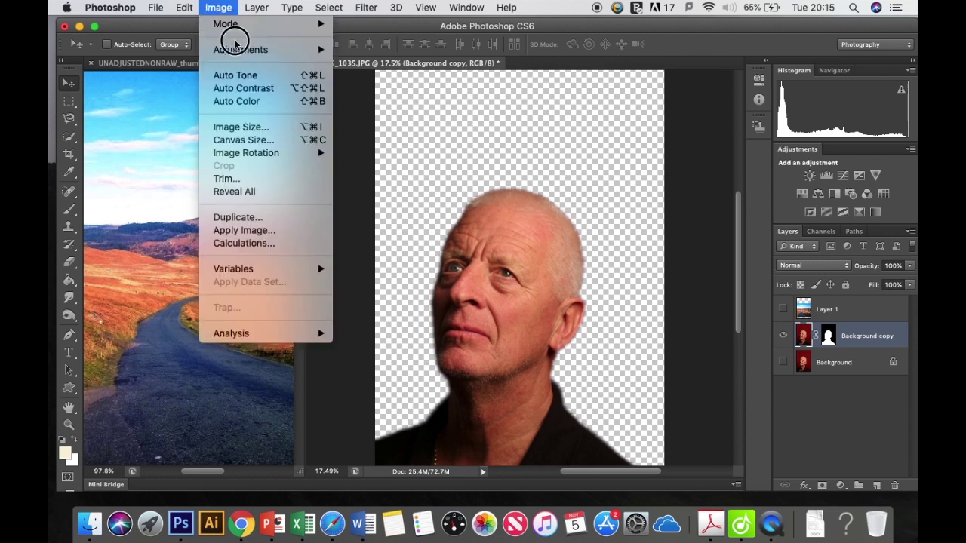
mouse_move(238, 53)
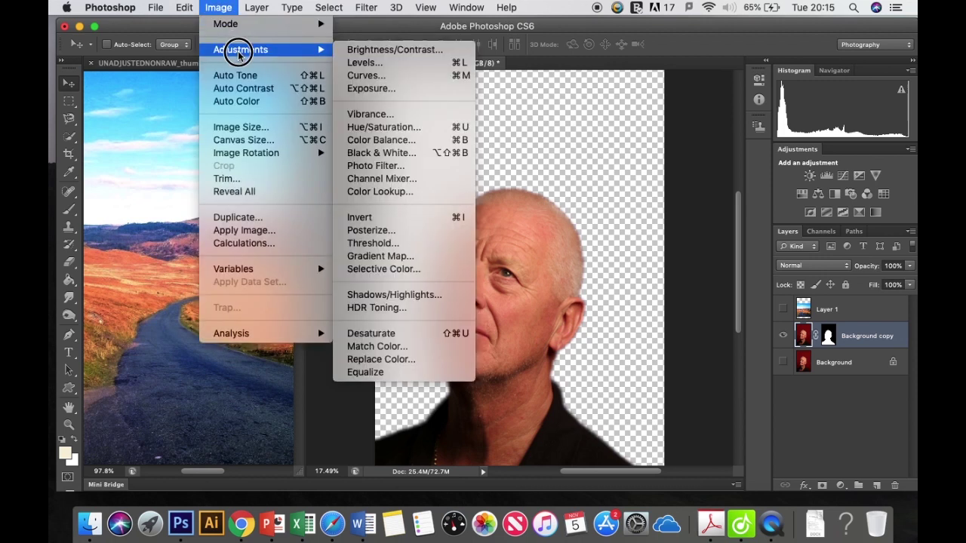
click(370, 152)
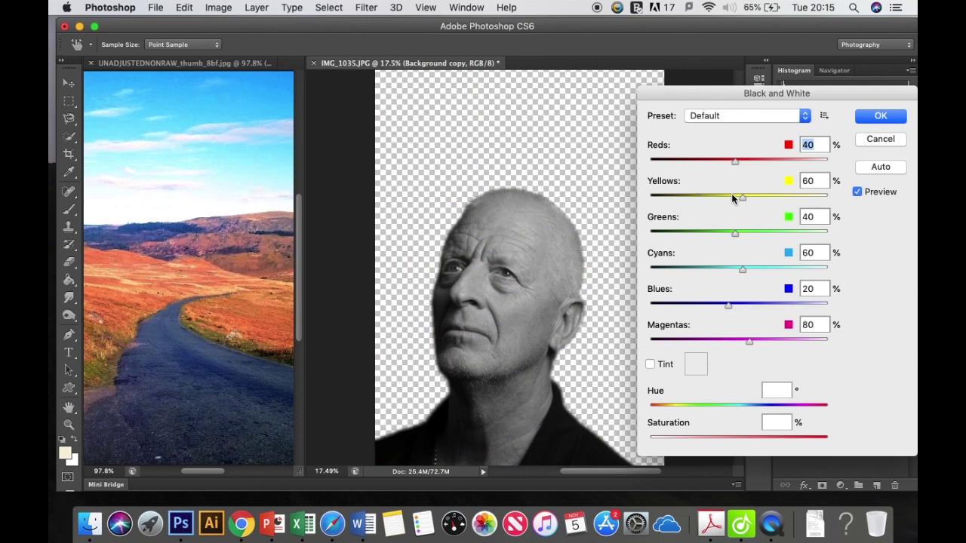
drag(744, 201, 746, 199)
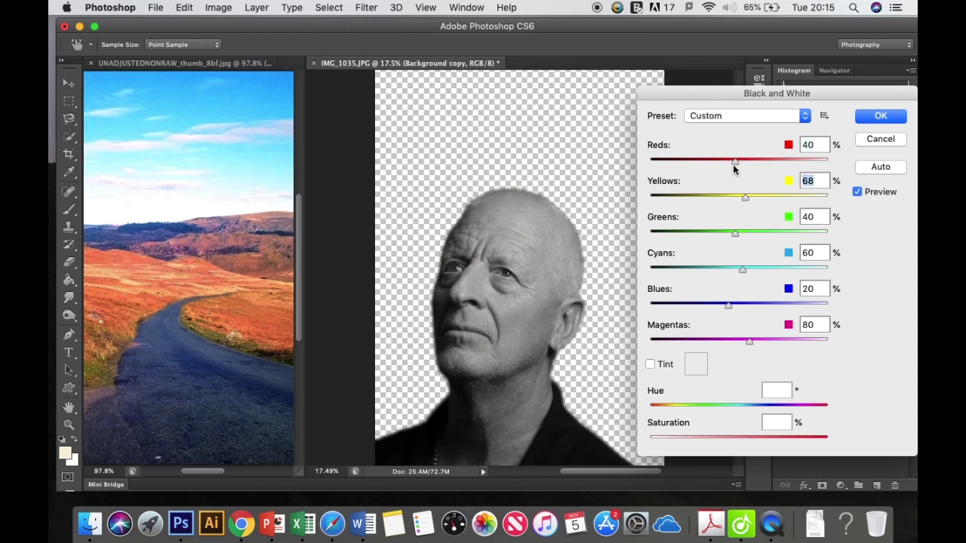
drag(734, 160, 731, 162)
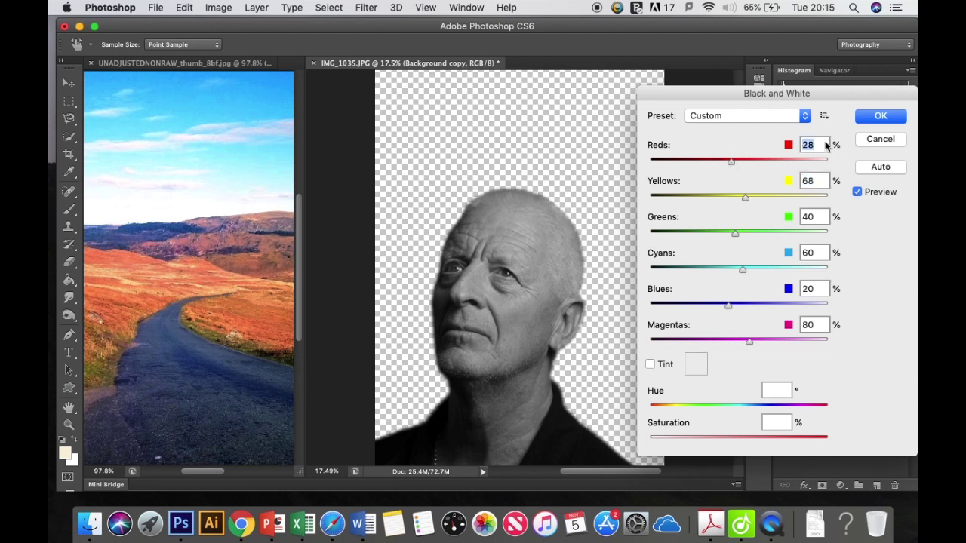
click(893, 120)
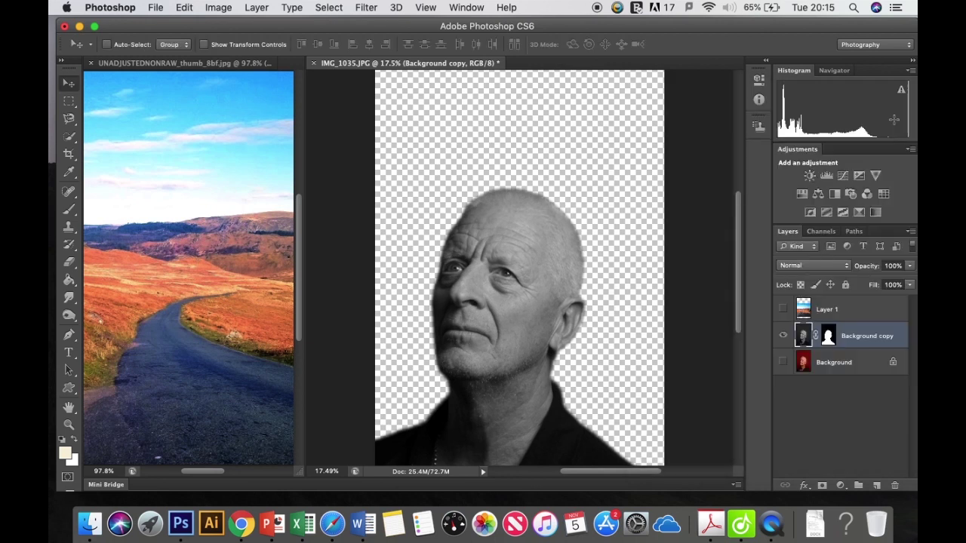
Step: Show the landscape layer again and shift it slightly to the right over the man's face
click(783, 310)
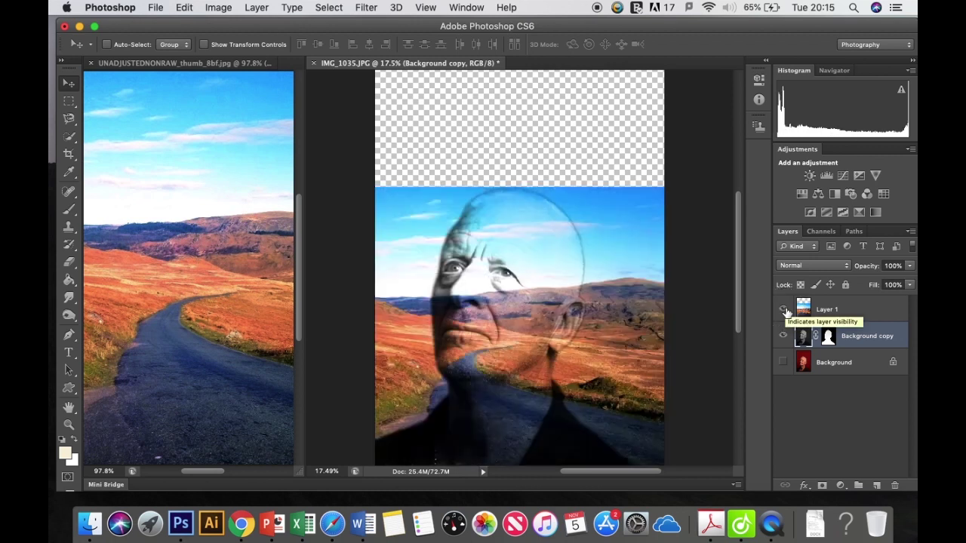
click(548, 389)
click(851, 310)
double_click(851, 309)
key(Escape)
click(547, 344)
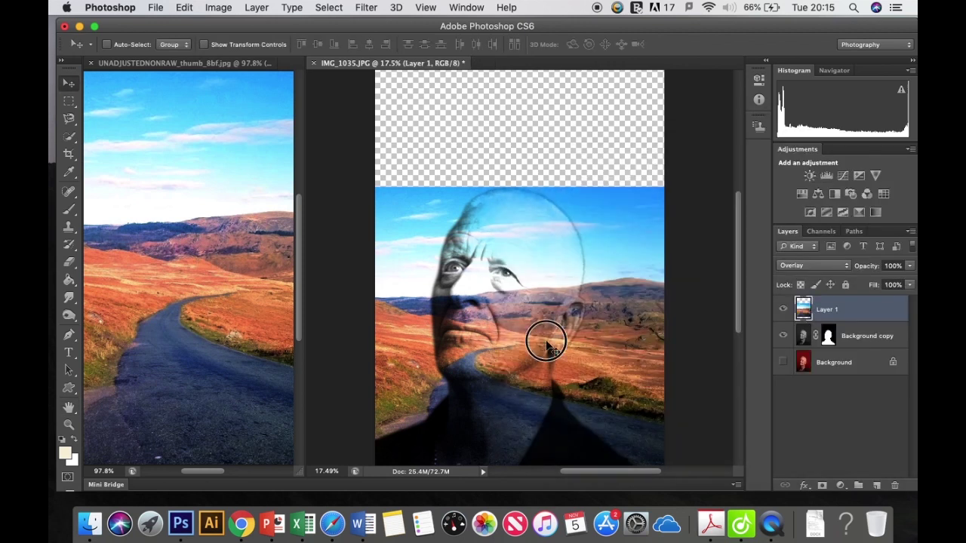
mouse_move(547, 345)
mouse_down()
mouse_move(548, 337)
mouse_move(560, 347)
mouse_up()
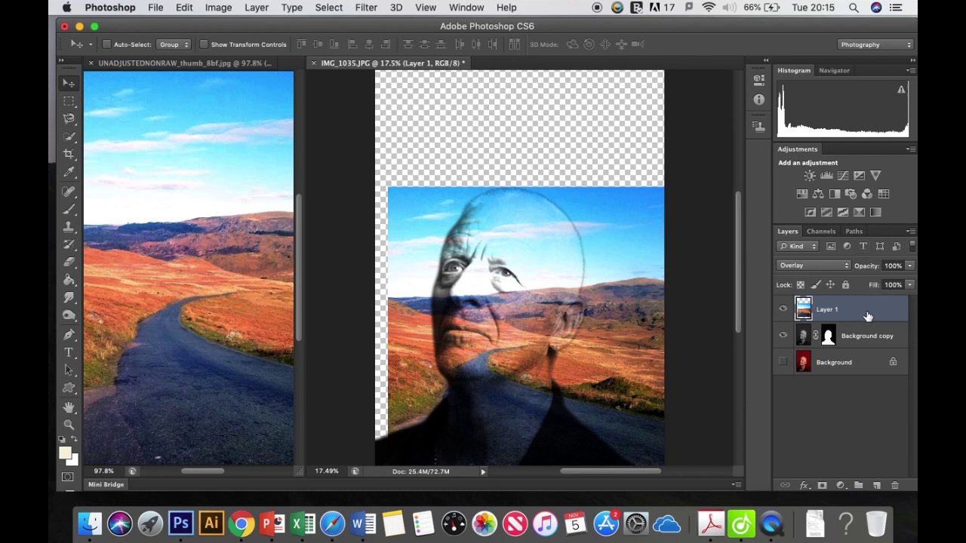
Step: Load the Background copy layer's mask as a selection and invert it to select everything outside the man
click(829, 336)
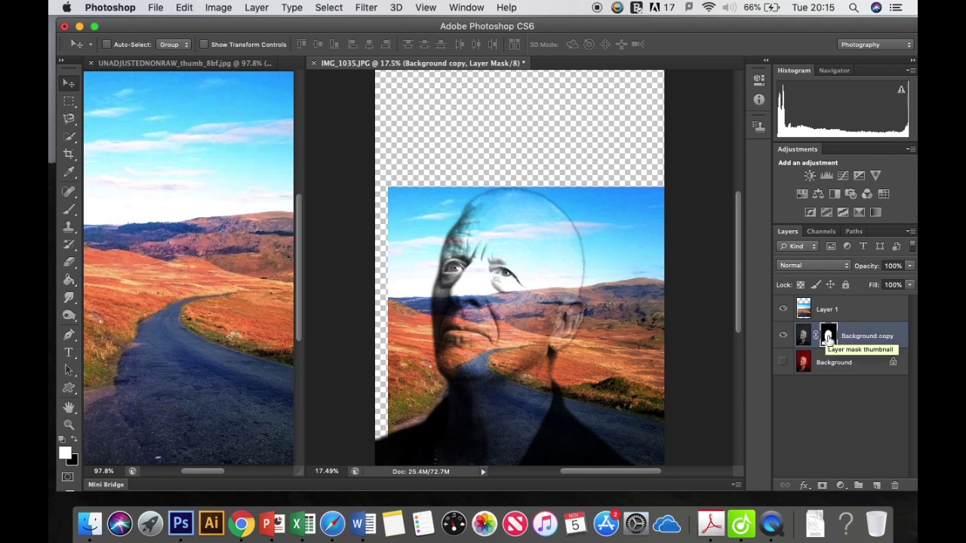
right_click(829, 339)
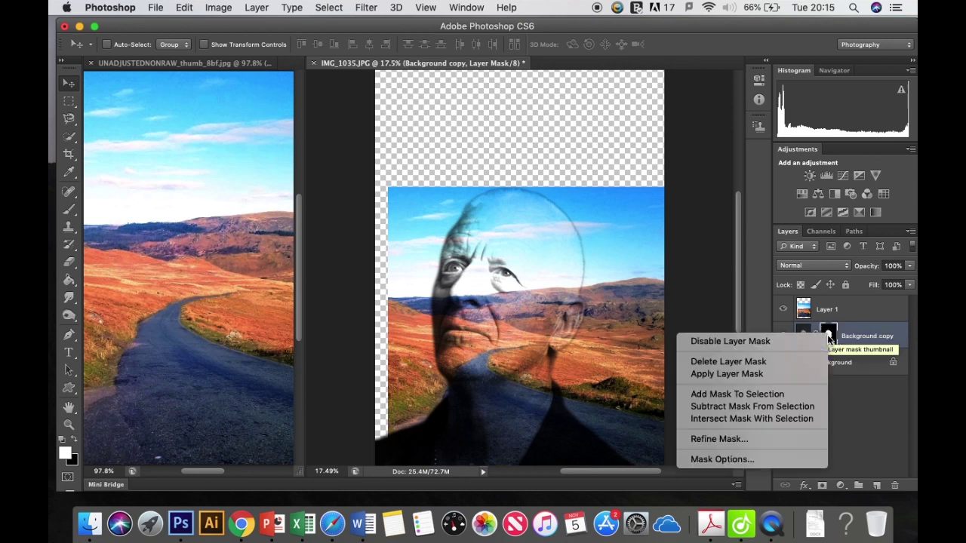
click(800, 394)
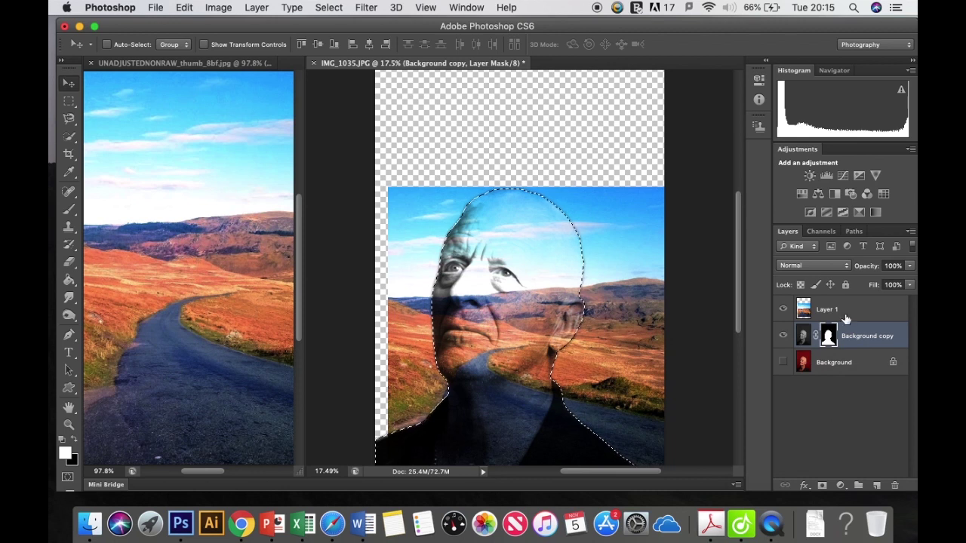
click(330, 7)
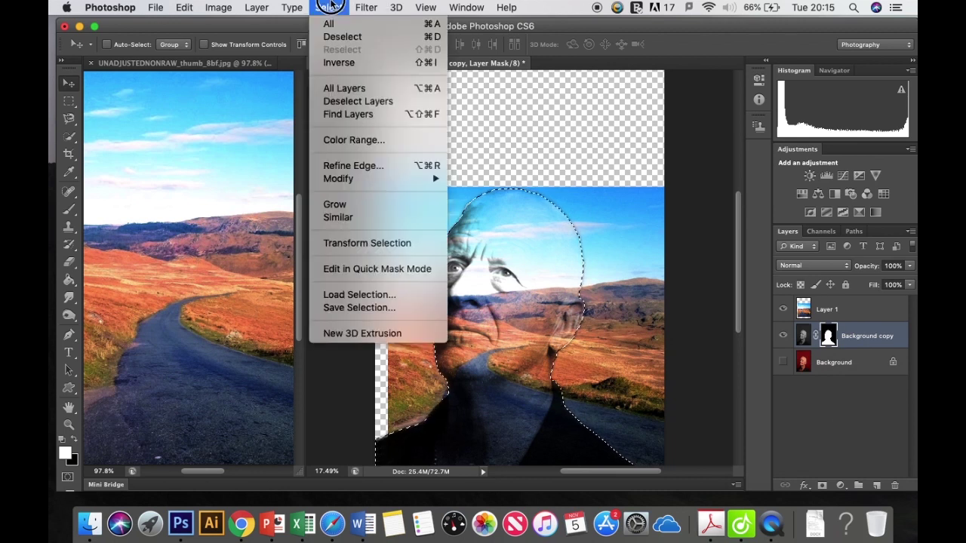
click(344, 64)
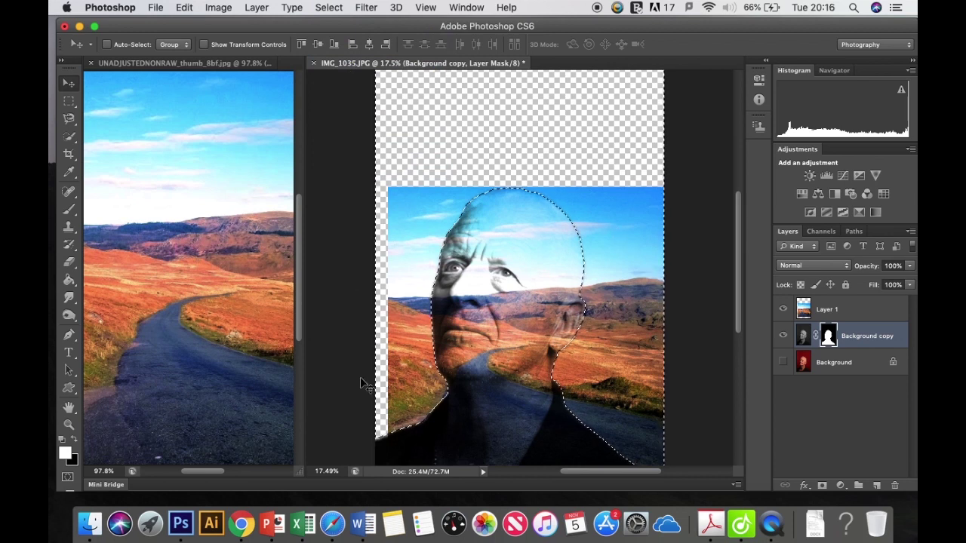
Step: Delete the part of the landscape on Layer 1 that lies outside the man's silhouette, and clear the selection
click(874, 315)
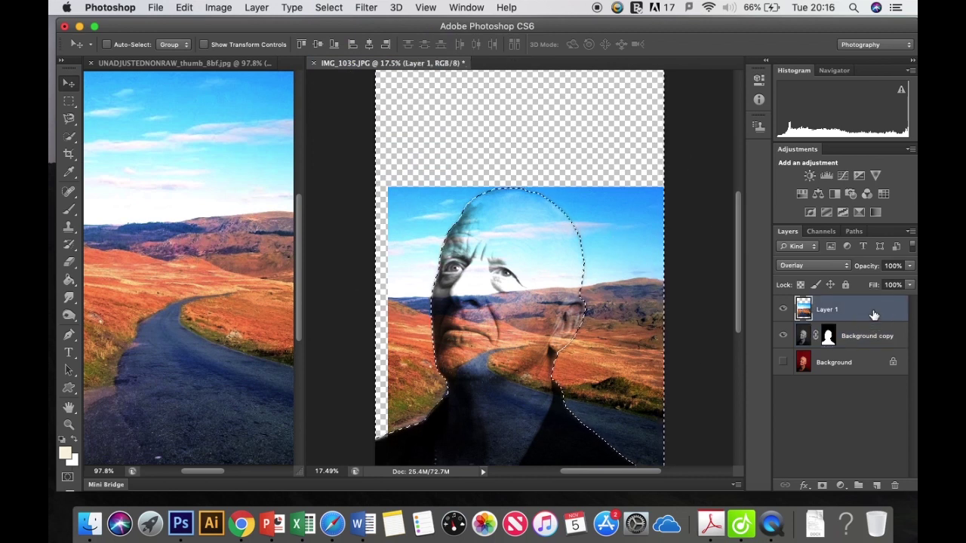
double_click(874, 316)
key(Escape)
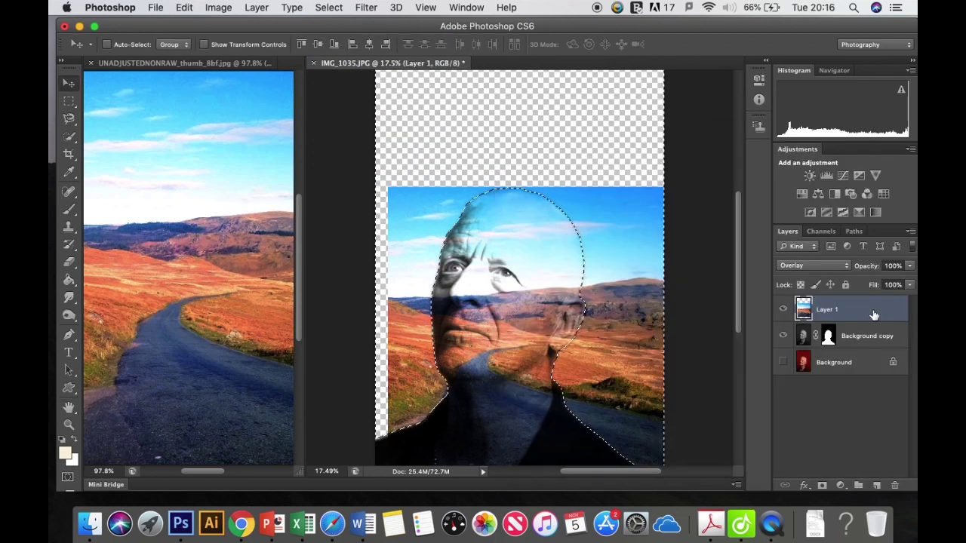
key(Delete)
key(ctrl+d)
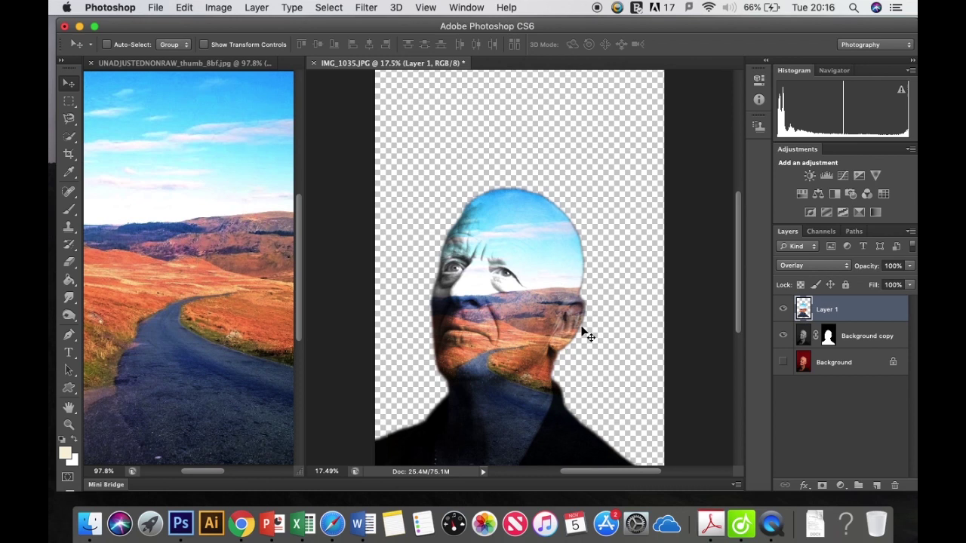
Step: Flatten the image into a single layer, discarding the hidden original background
click(256, 8)
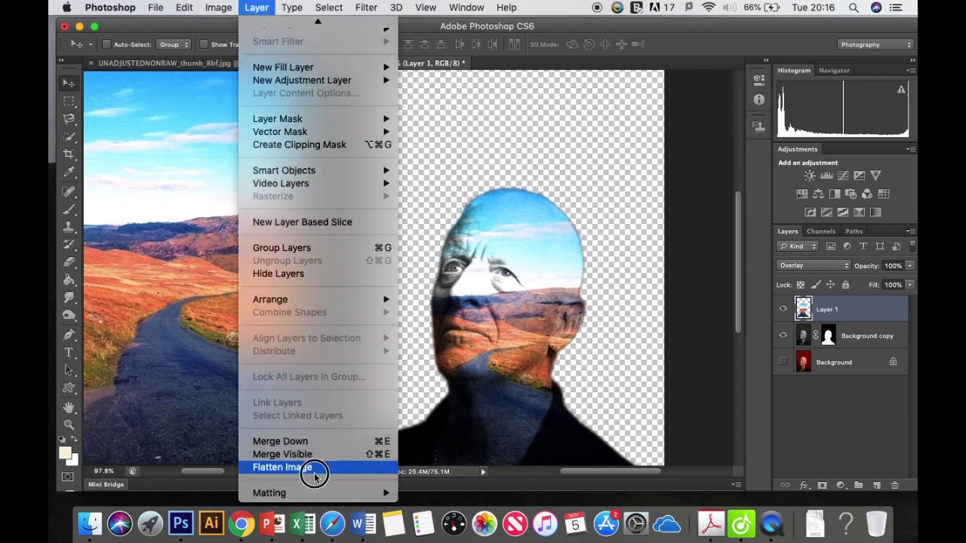
click(314, 472)
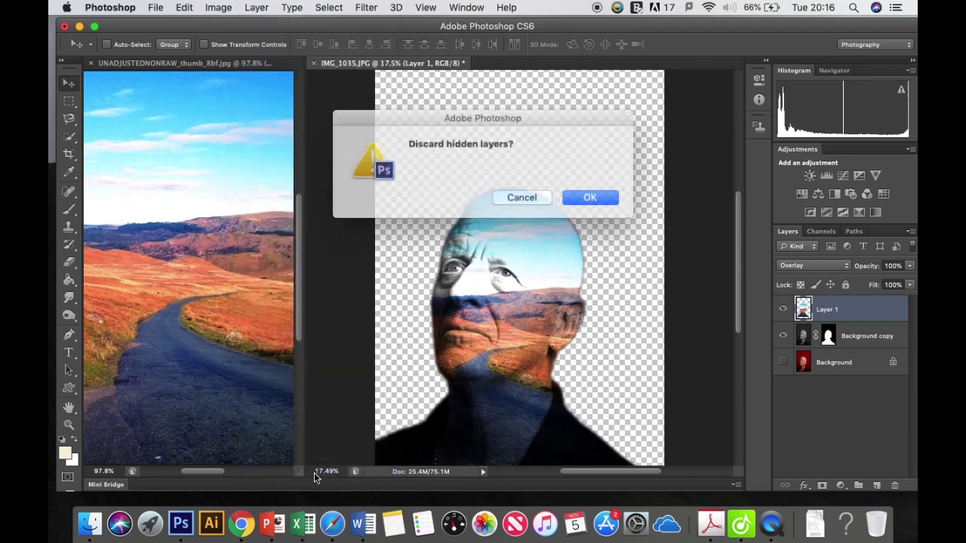
click(595, 195)
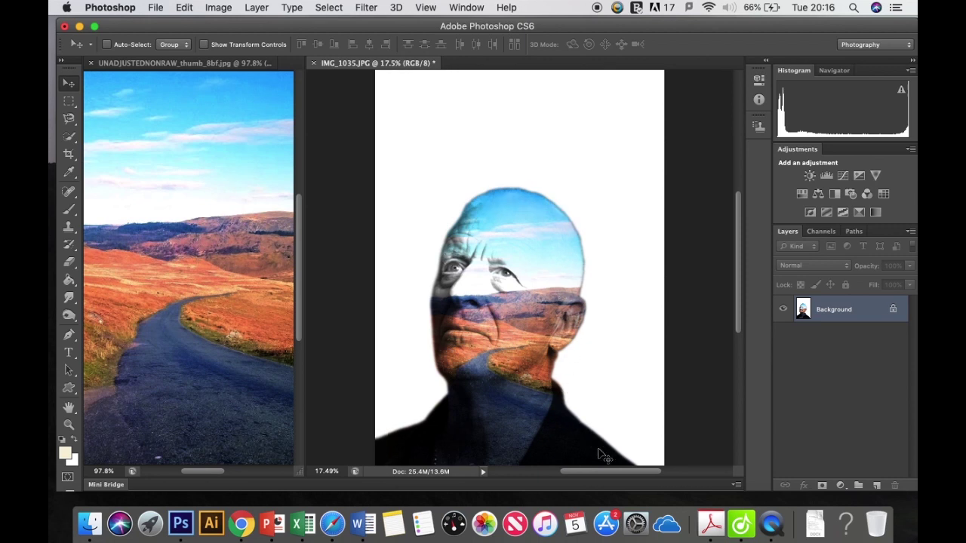
Step: Fill the white area around the man with the cream foreground colour f8f1d9 using the Paint Bucket tool
click(65, 454)
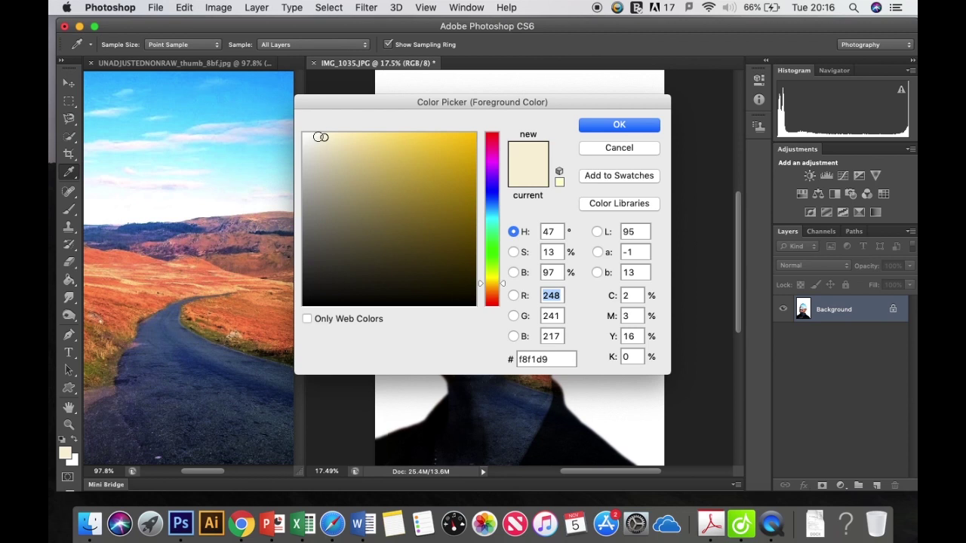
click(620, 125)
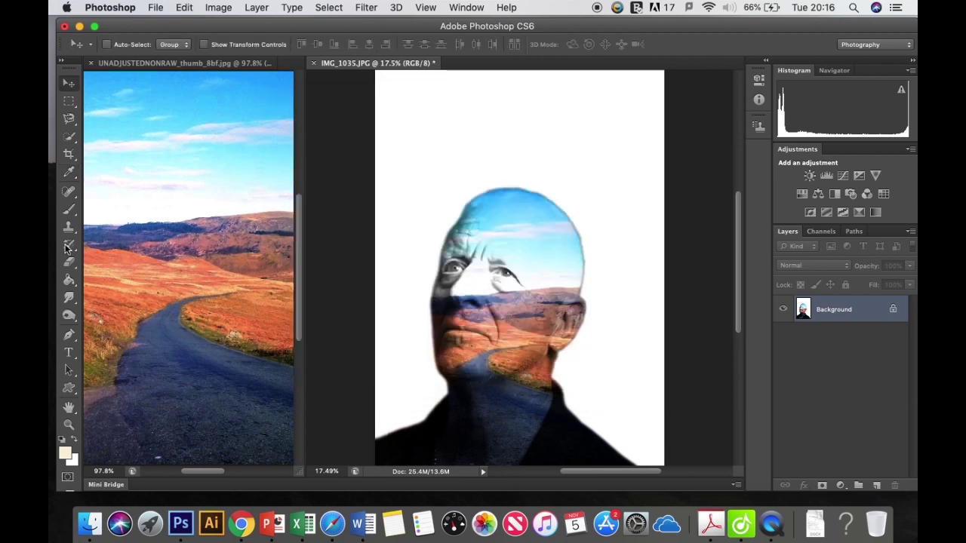
click(68, 281)
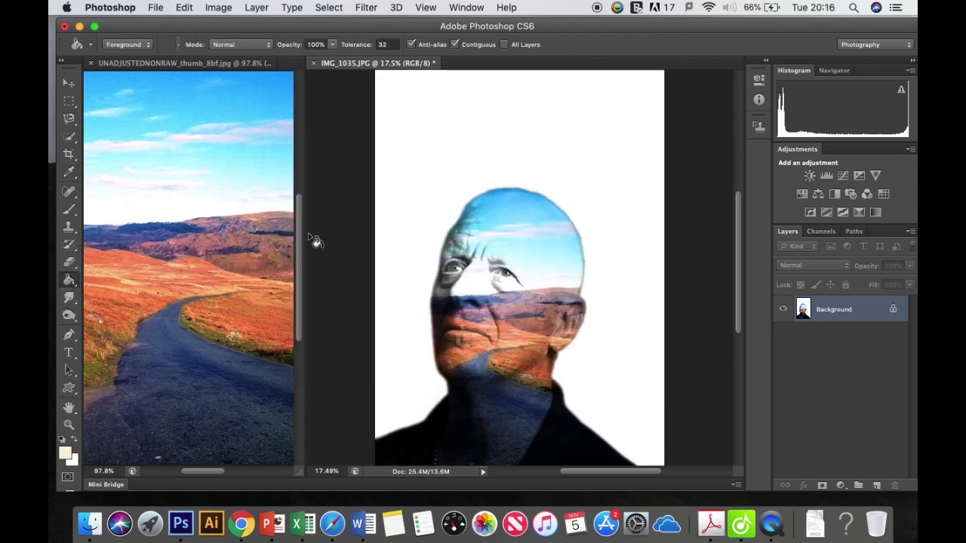
click(412, 220)
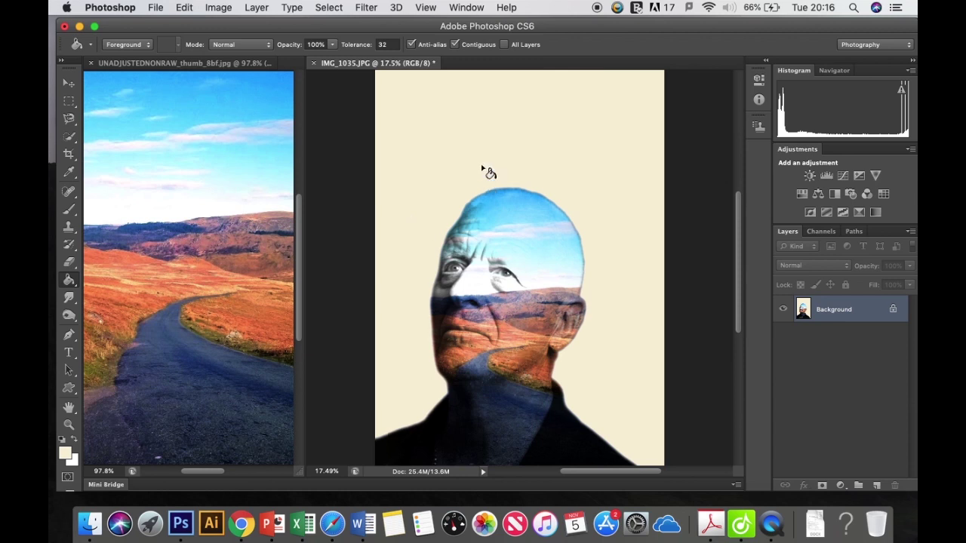
click(596, 7)
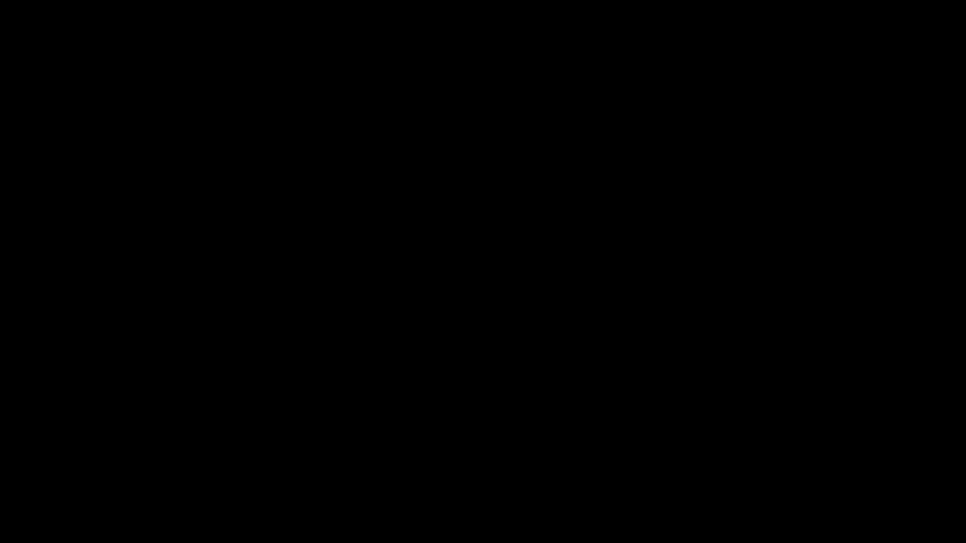